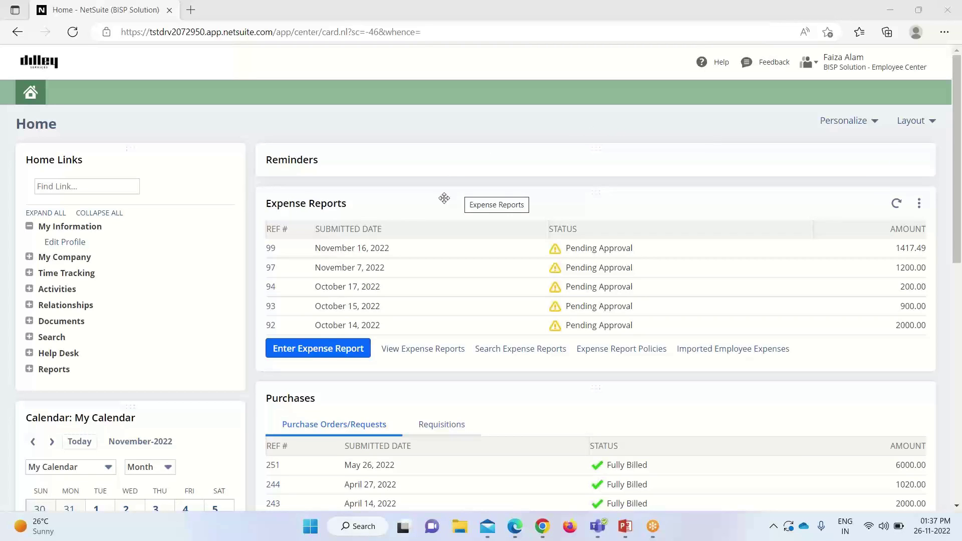
Start a new expense report from the Expense Reports portlet and scroll to its Expenses sublist
{"action": "left_click", "coordinate": [321, 352]}
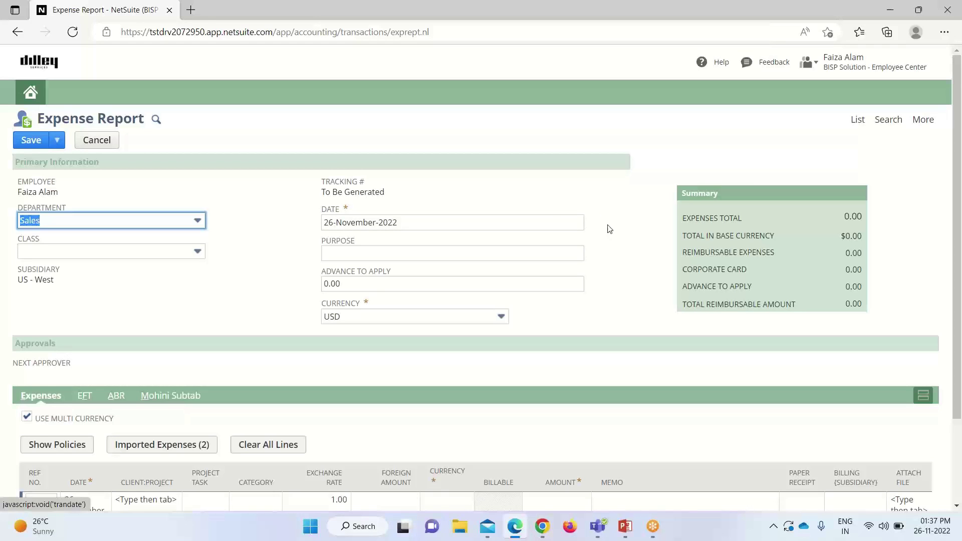
{"action": "scroll", "coordinate": [563, 254], "scroll_direction": "down", "scroll_amount": 1}
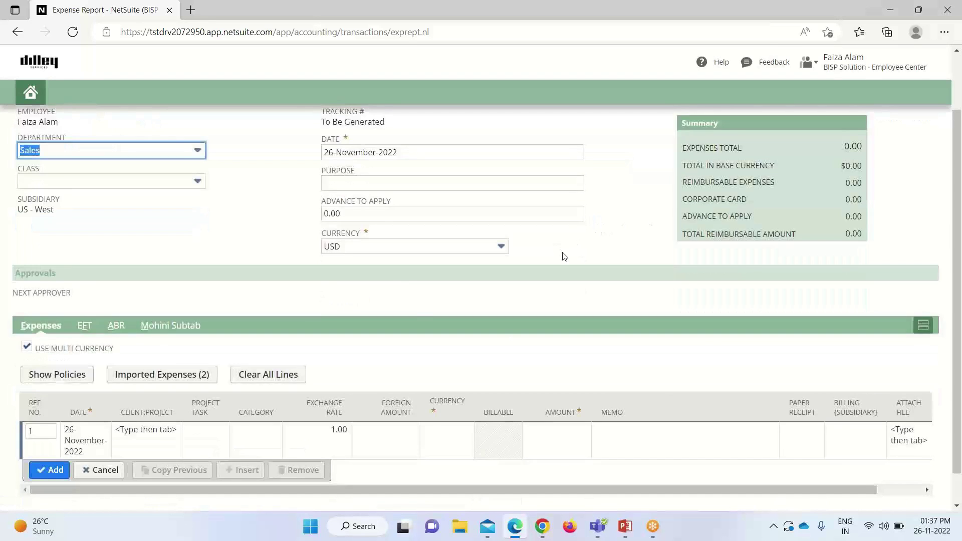
{"action": "scroll", "coordinate": [412, 291], "scroll_direction": "up", "scroll_amount": 1}
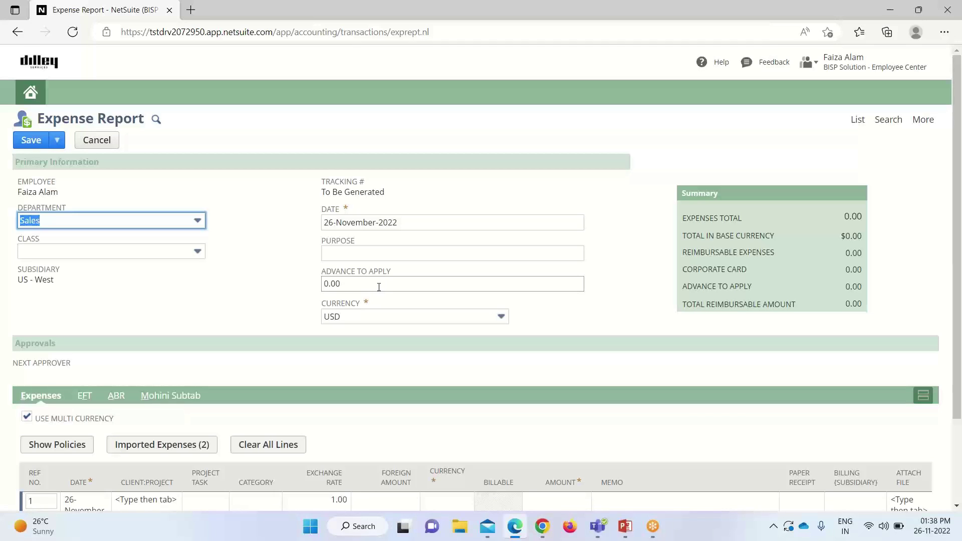
{"action": "scroll", "coordinate": [404, 289], "scroll_direction": "down", "scroll_amount": 1}
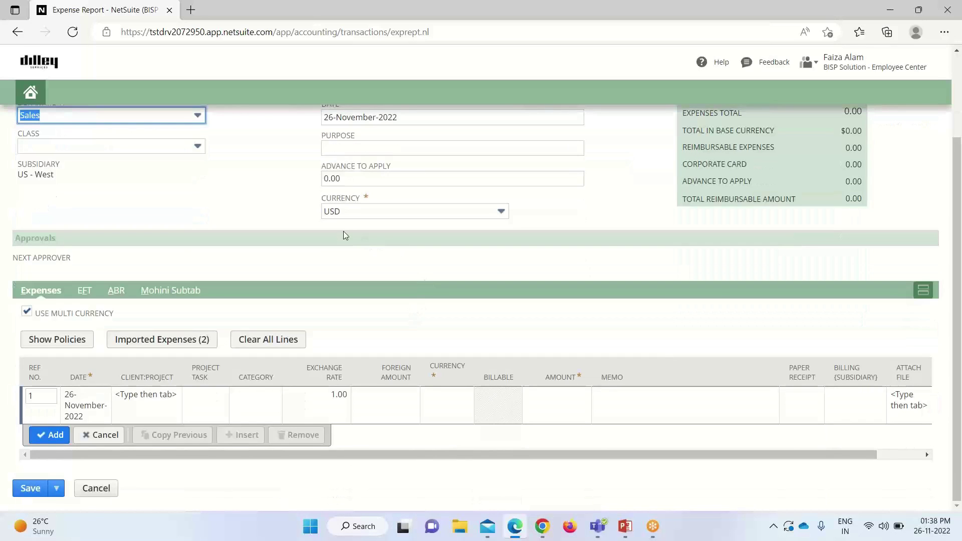
{"action": "scroll", "coordinate": [220, 266], "scroll_direction": "down", "scroll_amount": 2}
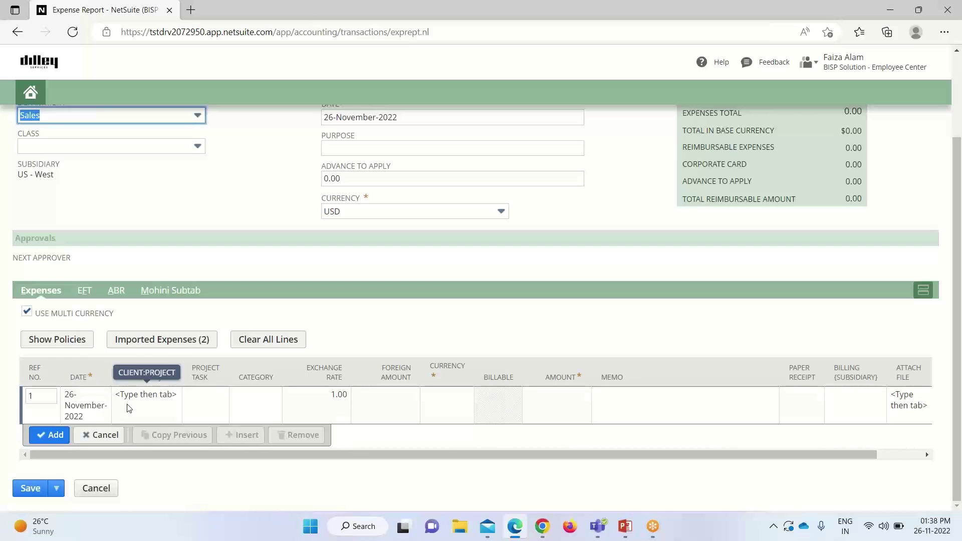
Date the first expense line 18 November 2022 and set its category to Service Utilities
{"action": "left_click", "coordinate": [96, 414]}
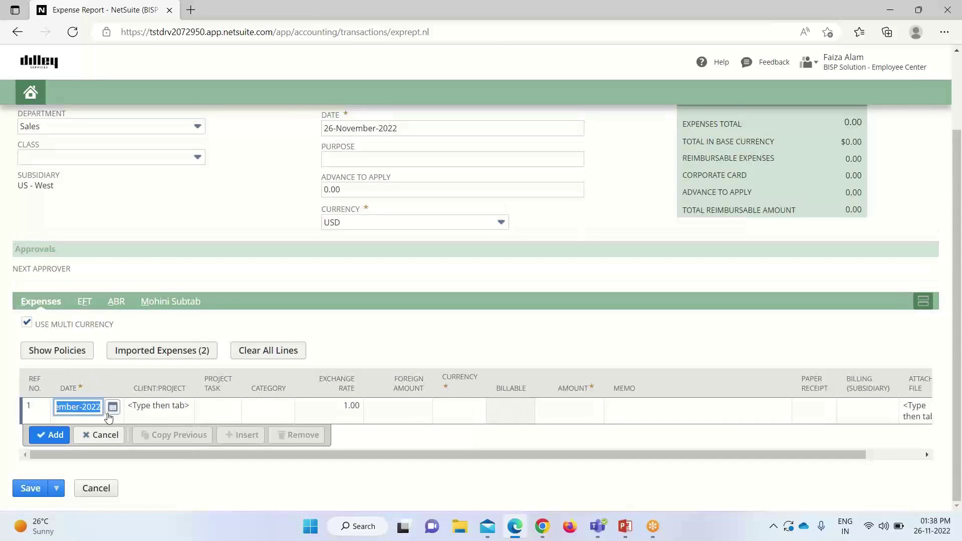
{"action": "left_click", "coordinate": [112, 408]}
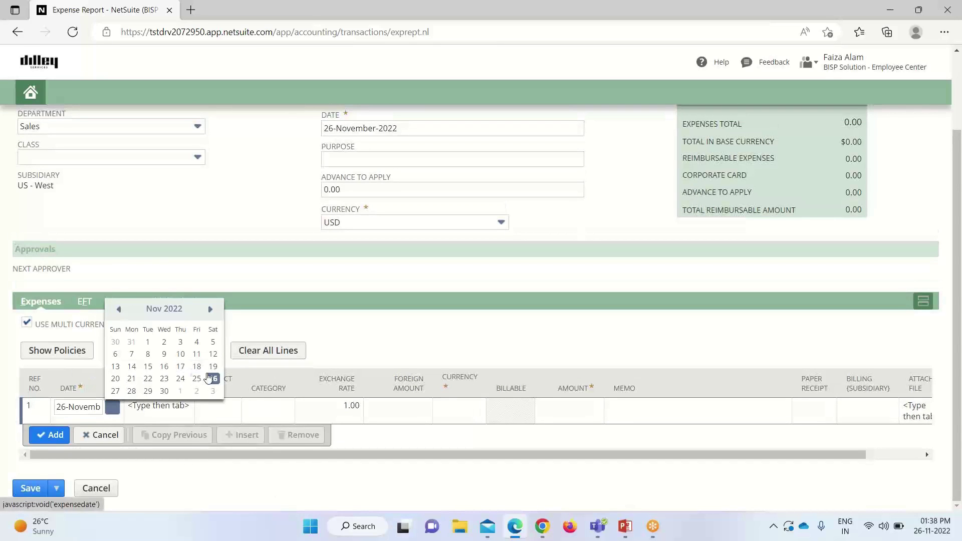
{"action": "left_click", "coordinate": [198, 370]}
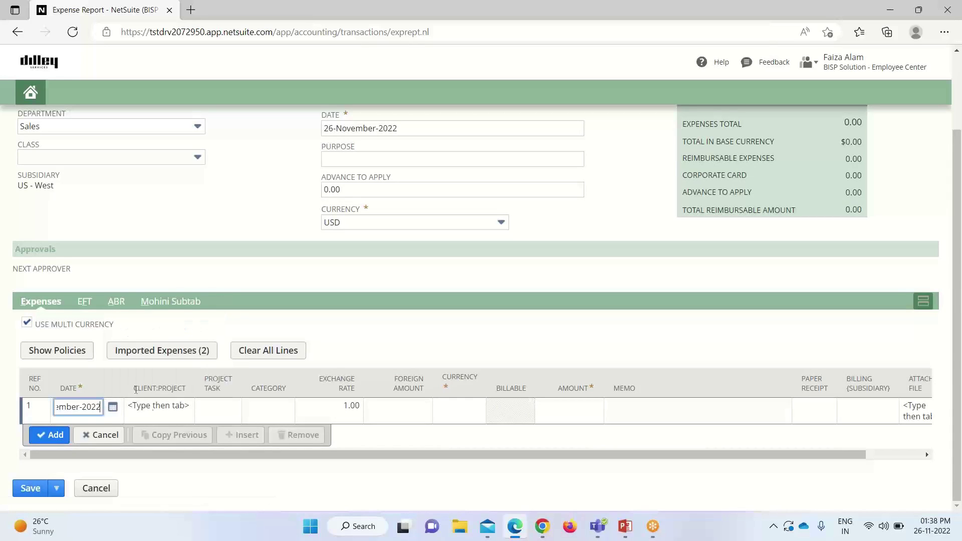
{"action": "left_click", "coordinate": [280, 410]}
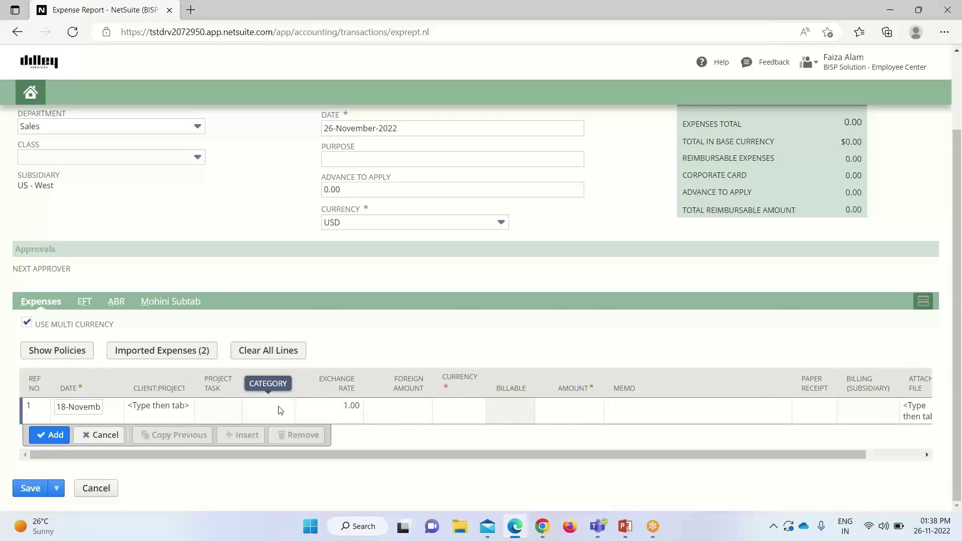
{"action": "left_click", "coordinate": [262, 409]}
{"action": "scroll", "coordinate": [209, 326], "scroll_direction": "down", "scroll_amount": 5}
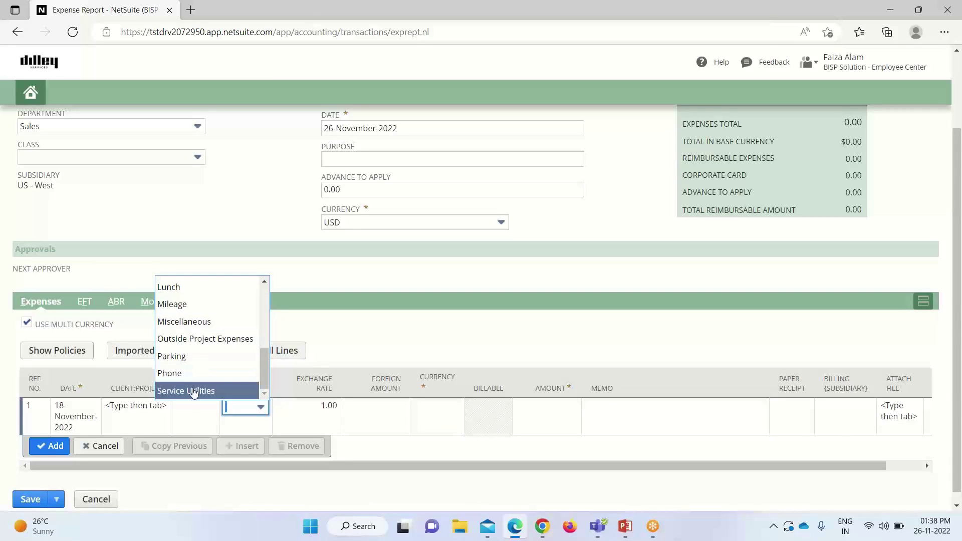
{"action": "left_click", "coordinate": [186, 391]}
{"action": "scroll", "coordinate": [251, 406], "scroll_direction": "up", "scroll_amount": 1}
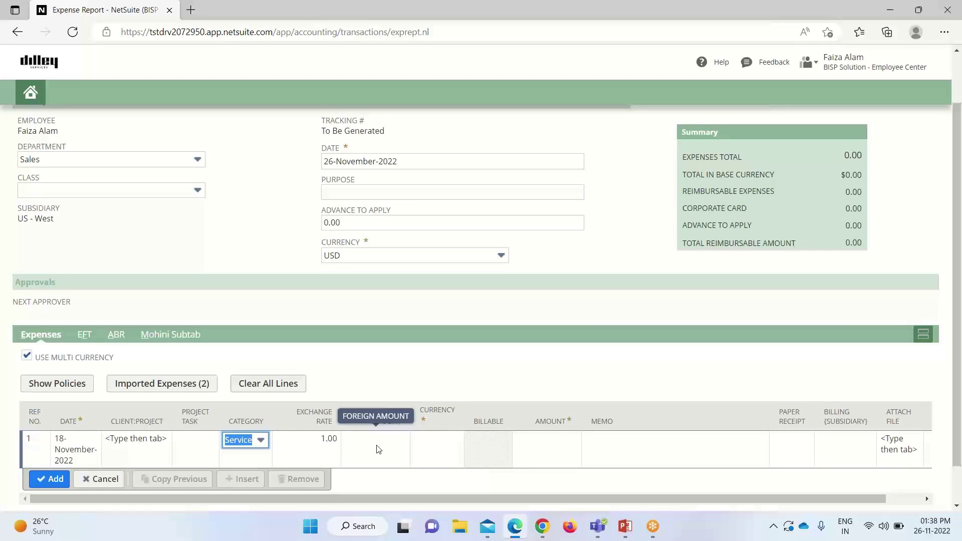
Set the line's currency to USD and its amount to 1200
{"action": "left_click", "coordinate": [432, 442]}
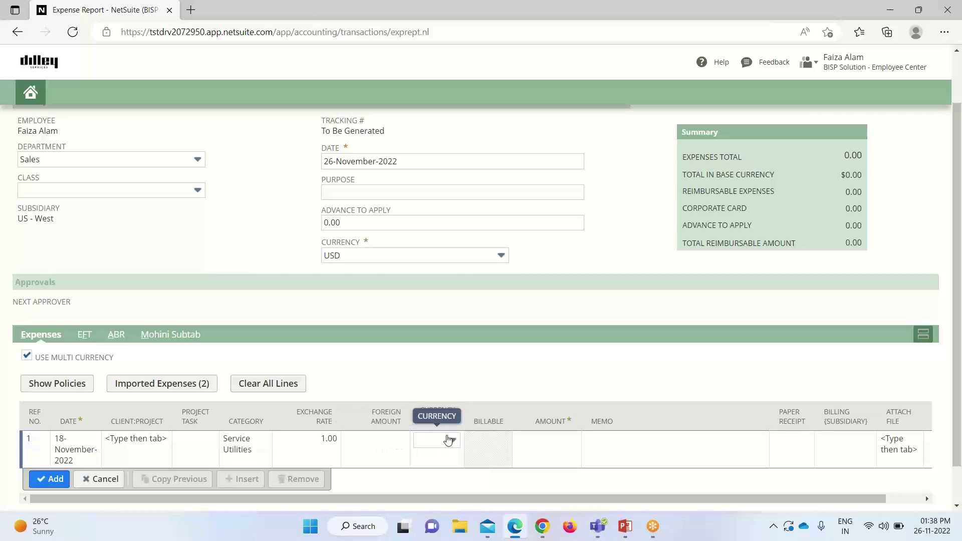
{"action": "left_click", "coordinate": [452, 439]}
{"action": "scroll", "coordinate": [444, 388], "scroll_direction": "down", "scroll_amount": 6}
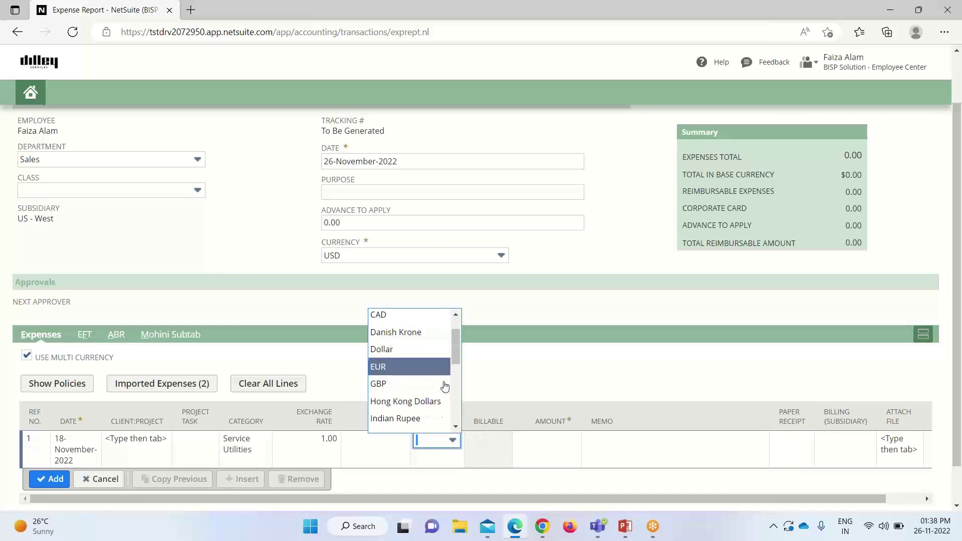
{"action": "left_click", "coordinate": [428, 390]}
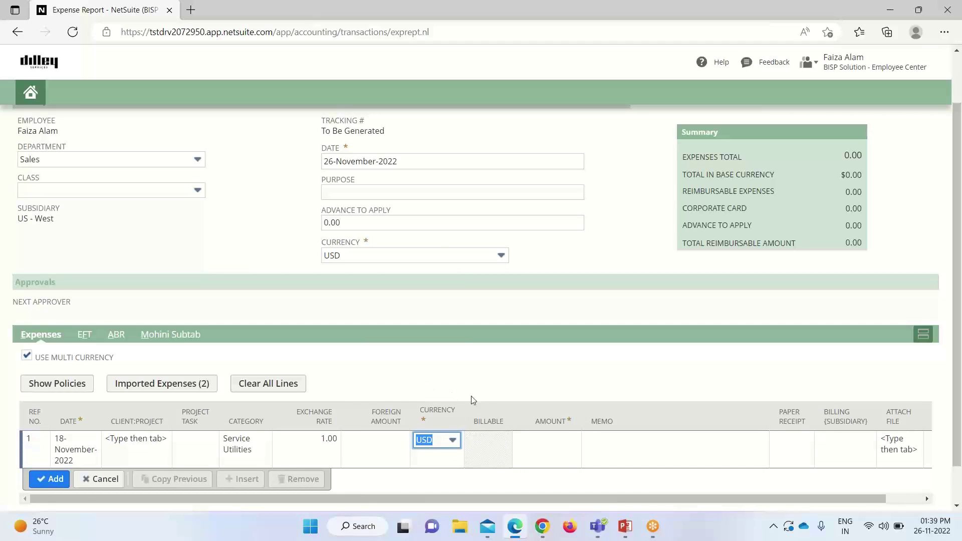
{"action": "left_click", "coordinate": [521, 438]}
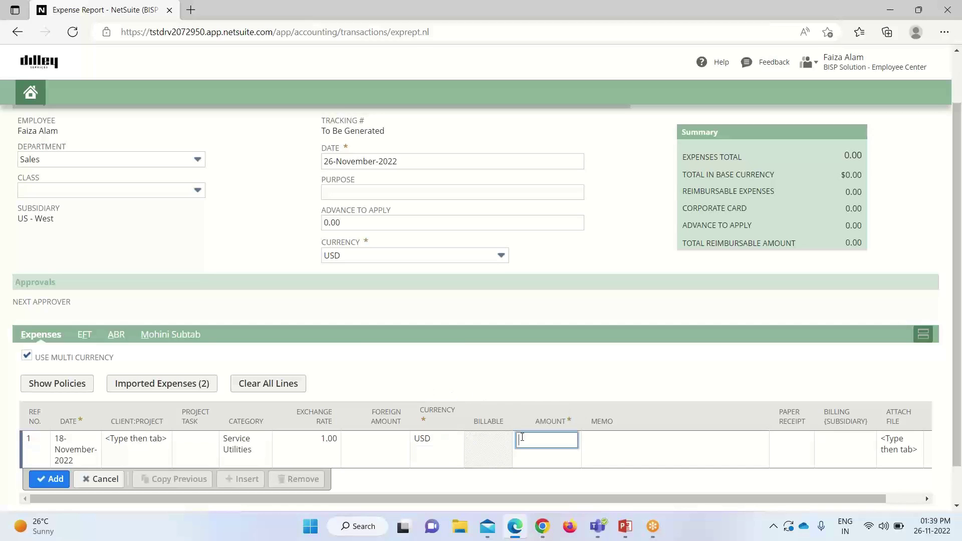
{"action": "type", "text": "1200"}
{"action": "scroll", "coordinate": [501, 446], "scroll_direction": "down", "scroll_amount": 1}
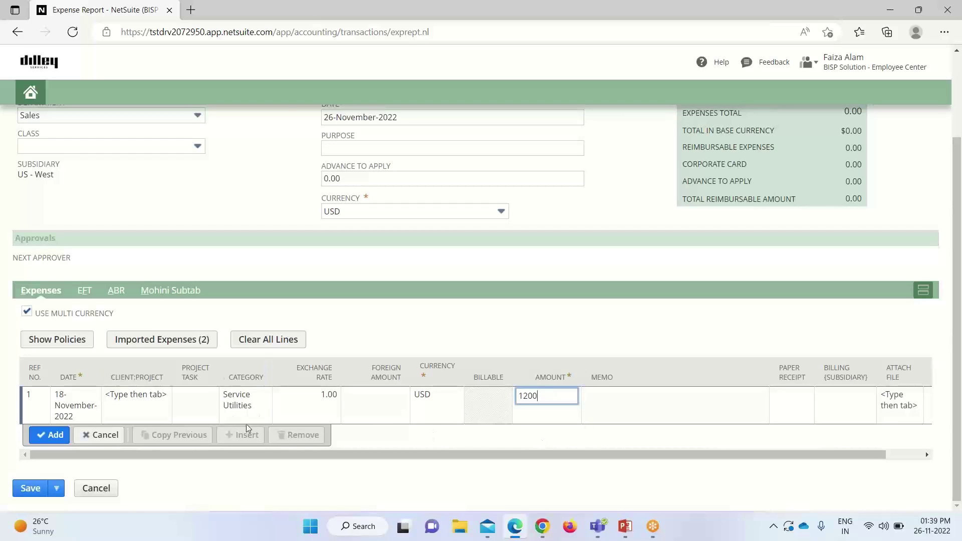
Add the 1,200.00 USD Service Utilities line and confirm the reimbursable total reads 1,200.00
{"action": "left_click", "coordinate": [50, 435]}
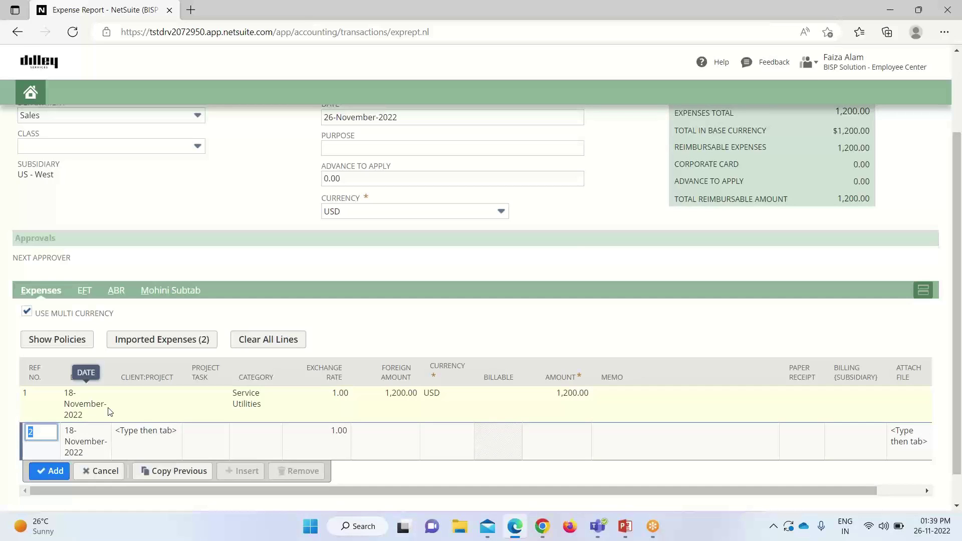
{"action": "scroll", "coordinate": [119, 368], "scroll_direction": "up", "scroll_amount": 2}
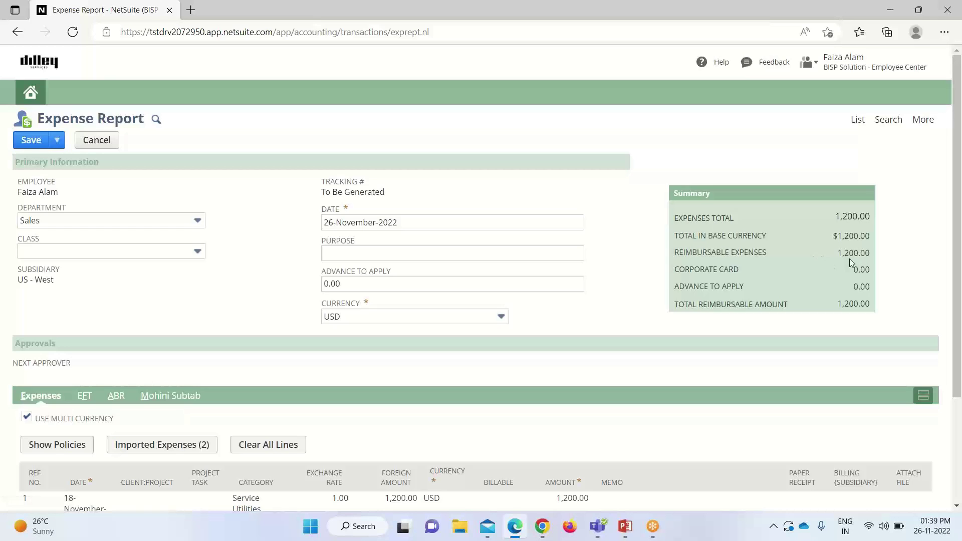
{"action": "scroll", "coordinate": [849, 259], "scroll_direction": "down", "scroll_amount": 3}
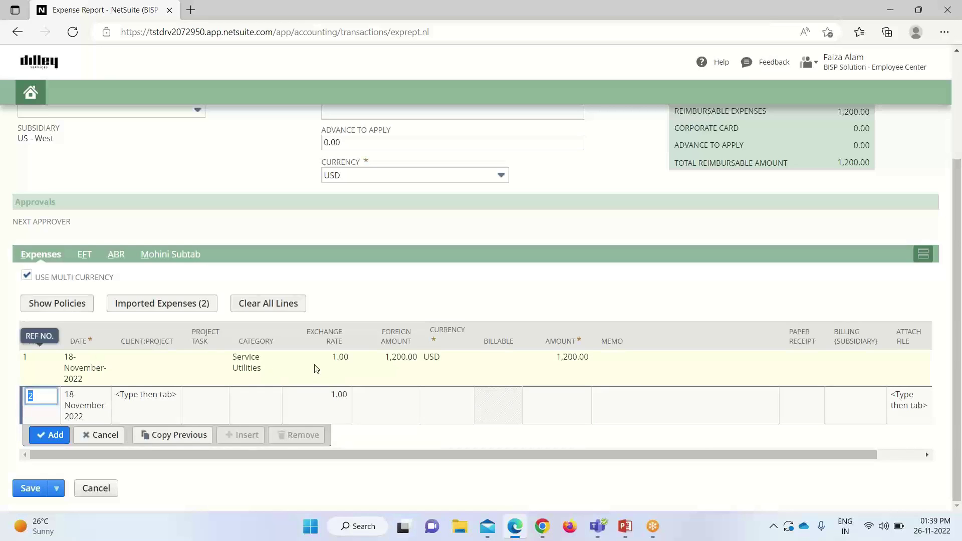
Review the report's expense policies, including the 500.00 Service Utilities cap, then return to the report
{"action": "left_click", "coordinate": [51, 308]}
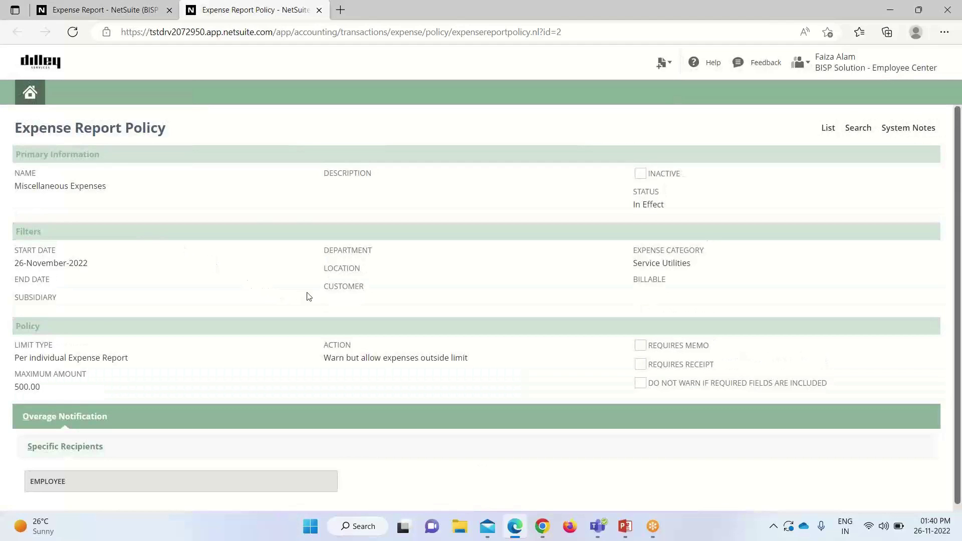
{"action": "scroll", "coordinate": [301, 298], "scroll_direction": "down", "scroll_amount": 1}
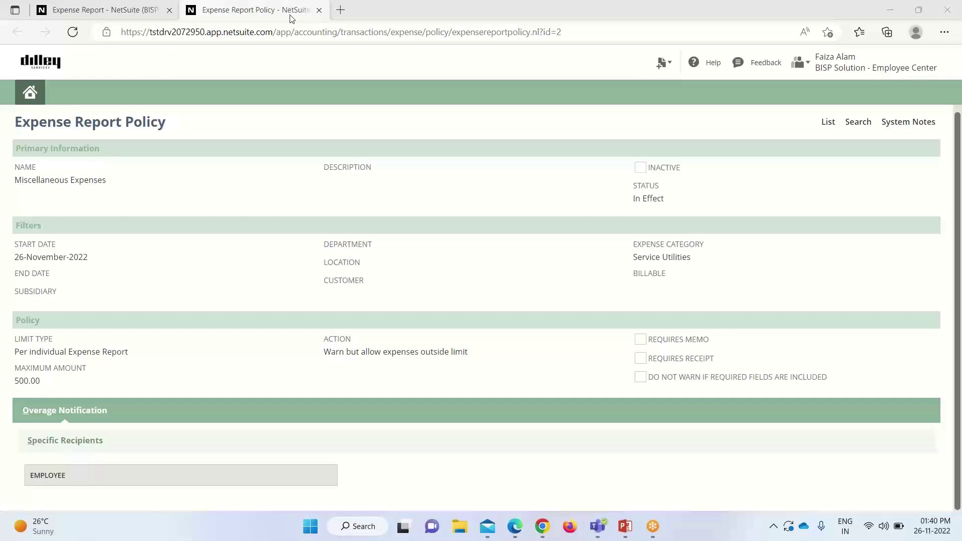
{"action": "left_click", "coordinate": [148, 10]}
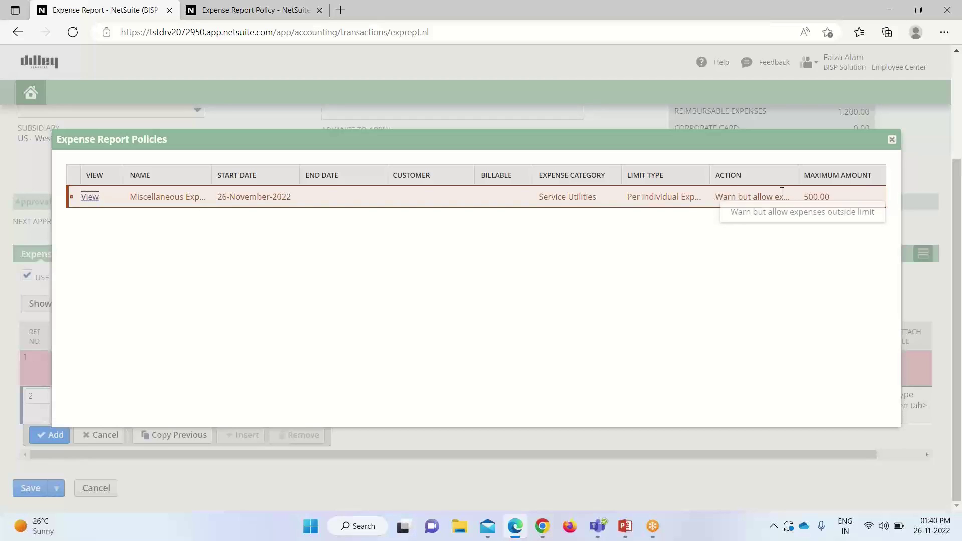
Close the policies list and save the report, leaving it Pending Approval at 1,200.00 USD
{"action": "left_click", "coordinate": [892, 141]}
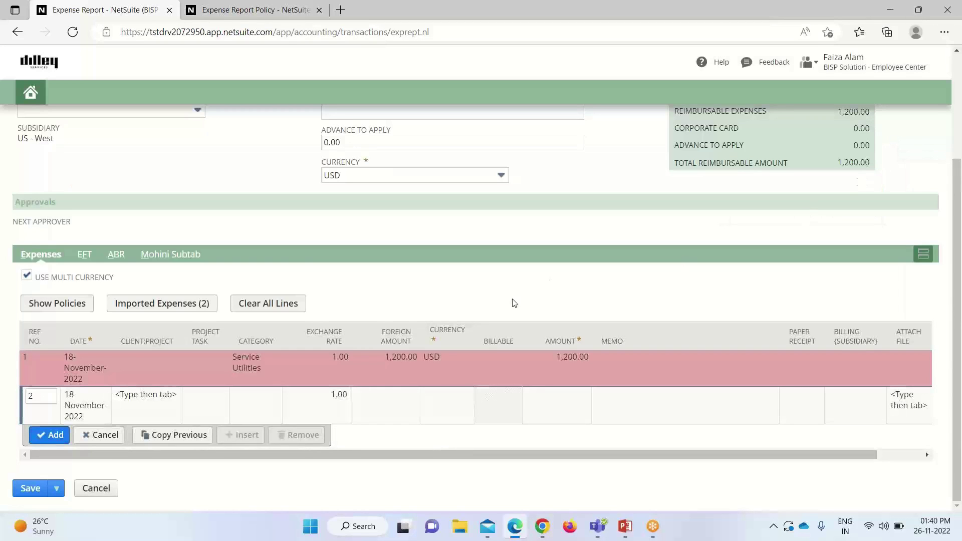
{"action": "scroll", "coordinate": [514, 303], "scroll_direction": "up", "scroll_amount": 1}
{"action": "scroll", "coordinate": [515, 302], "scroll_direction": "down", "scroll_amount": 1}
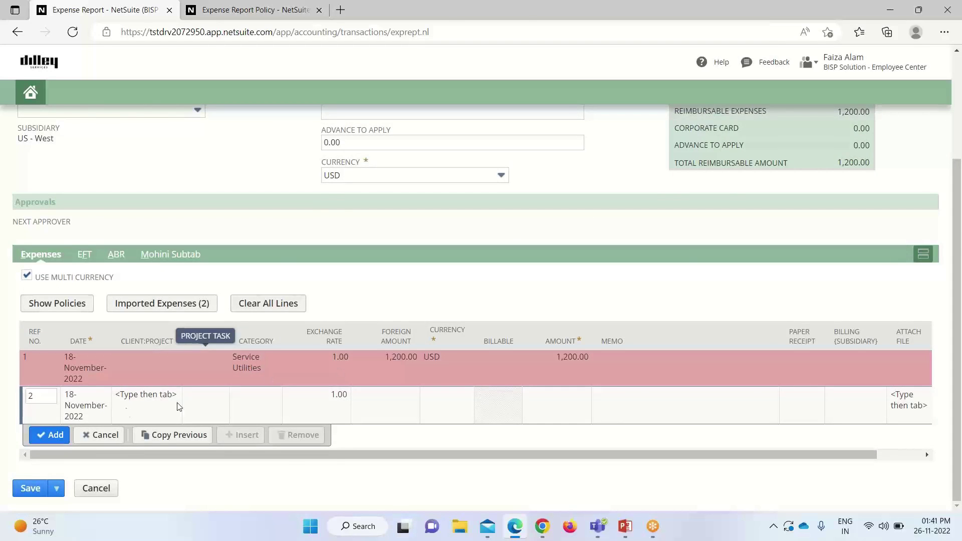
{"action": "scroll", "coordinate": [176, 404], "scroll_direction": "up", "scroll_amount": 2}
{"action": "left_click", "coordinate": [82, 144]}
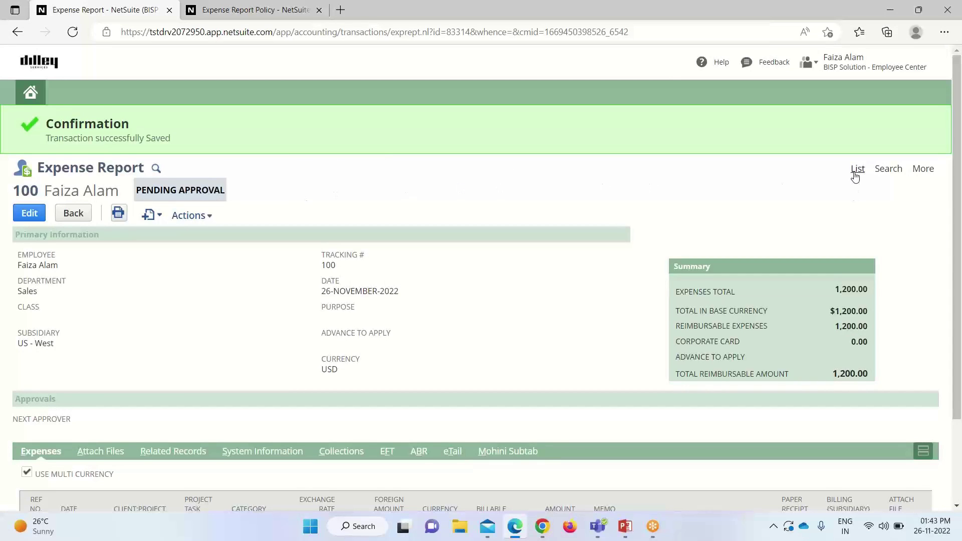
Go to the Home dashboard and find report 100 listed as Pending Approval for 1200.00
{"action": "left_click", "coordinate": [30, 92]}
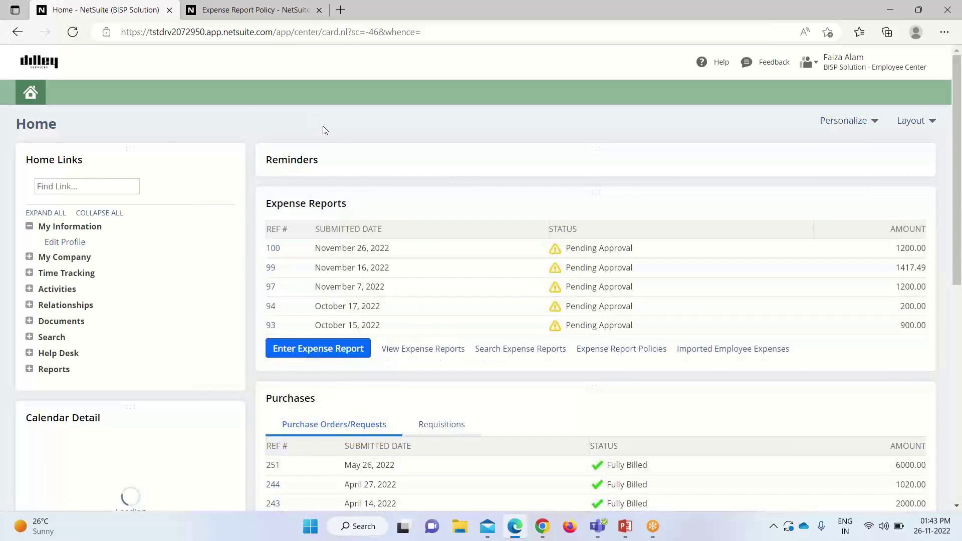
{"action": "scroll", "coordinate": [324, 129], "scroll_direction": "down", "scroll_amount": 1}
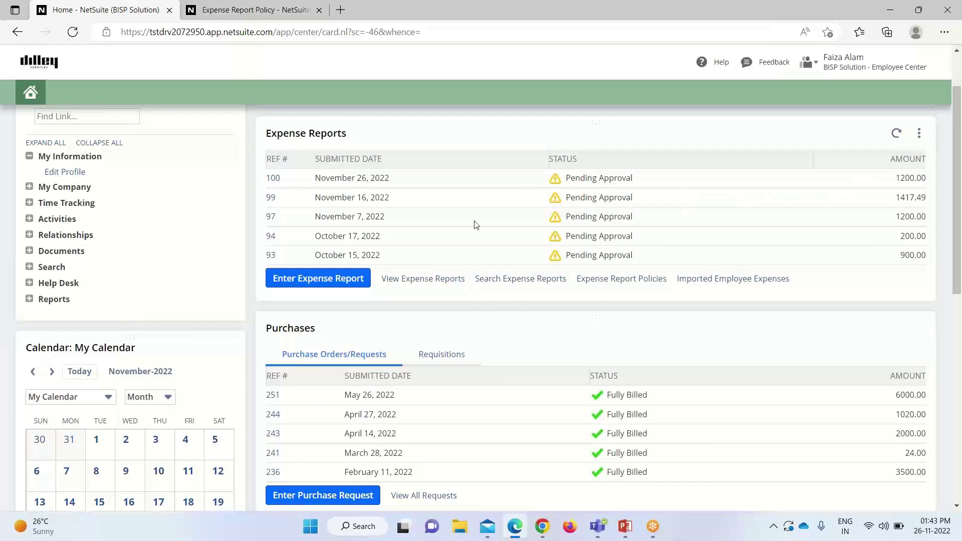
{"action": "scroll", "coordinate": [475, 224], "scroll_direction": "up", "scroll_amount": 2}
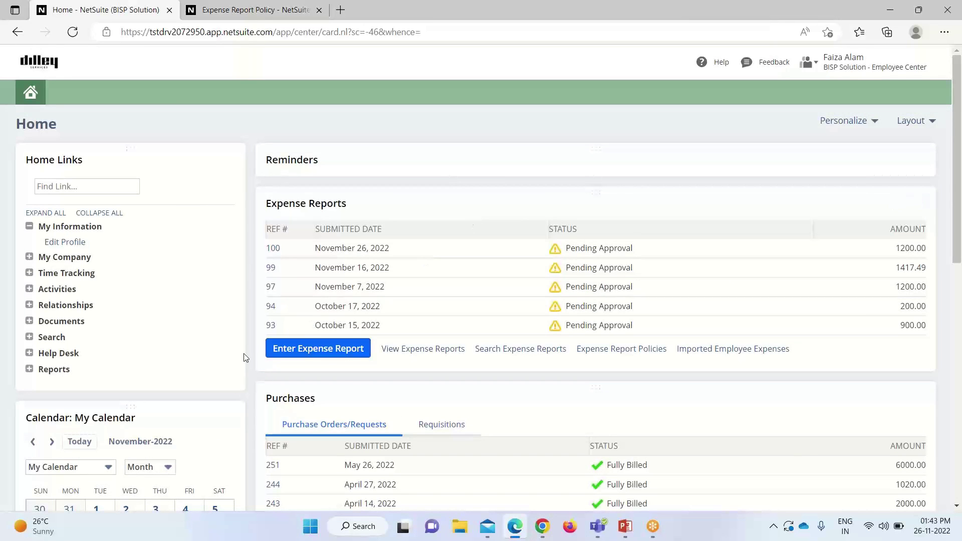